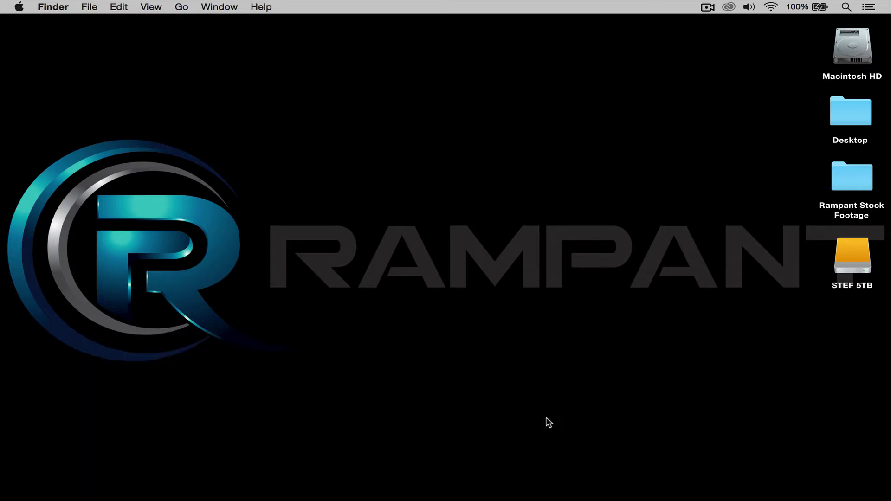
Switch to Premiere Pro, play the sequence briefly, and scrub back to about 00:00:01:16
key("super+Tab")
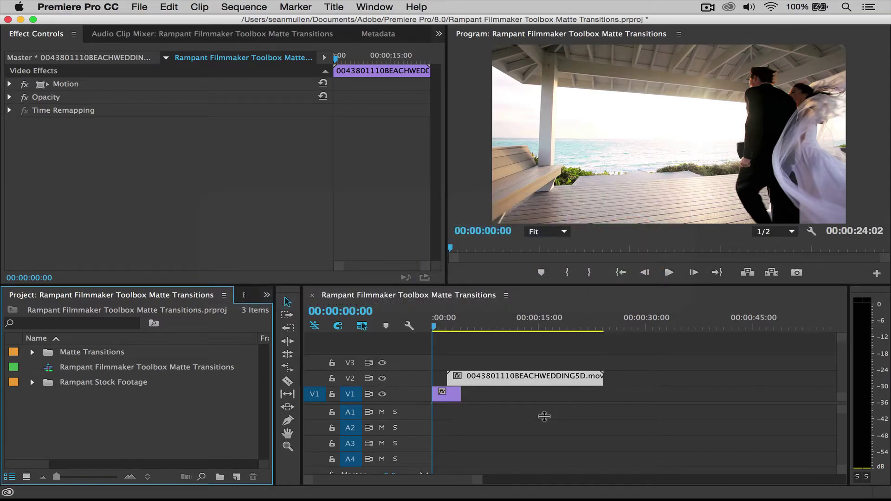
left_click(432, 330)
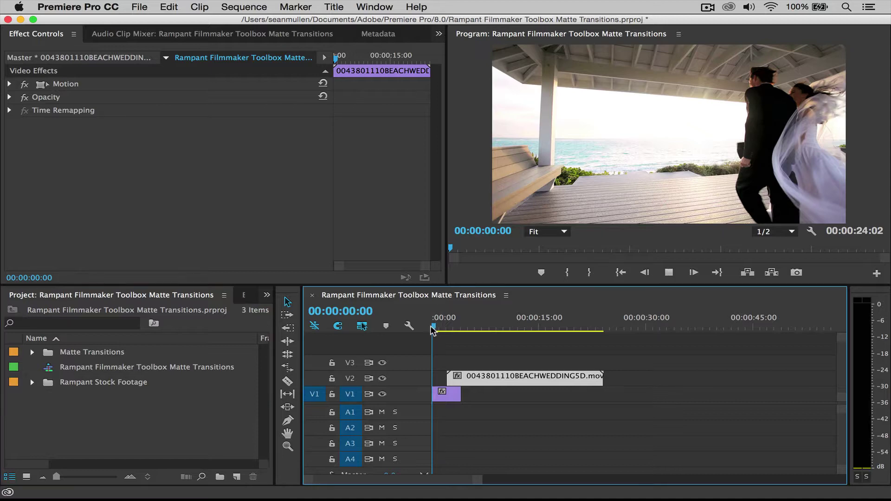
key("space")
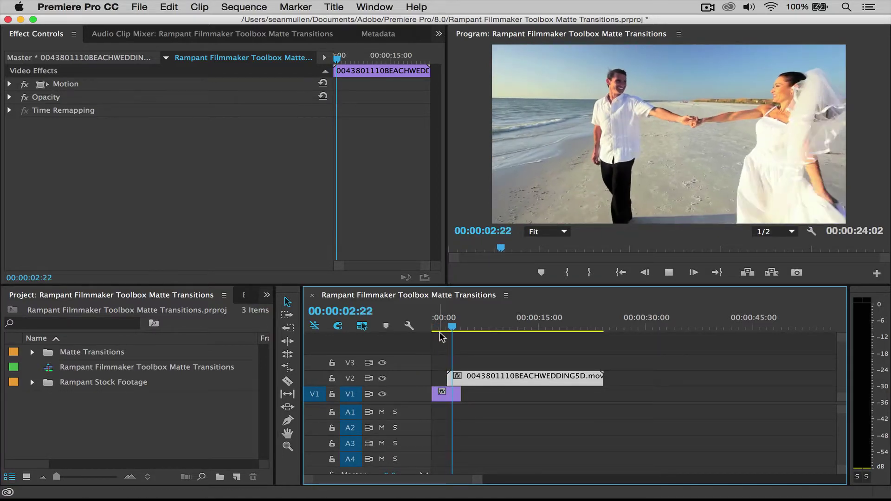
left_click(451, 330)
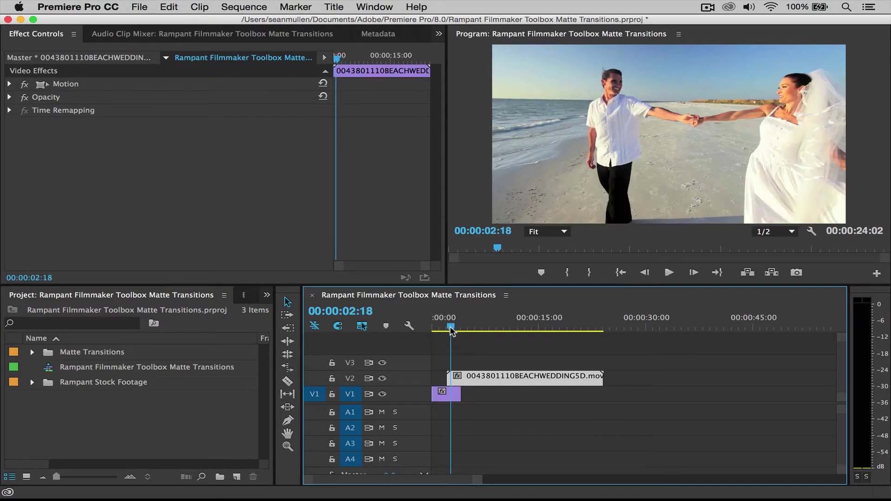
mouse_move(451, 330)
left_mouse_down()
mouse_move(444, 330)
mouse_move(460, 330)
mouse_move(447, 331)
left_mouse_up()
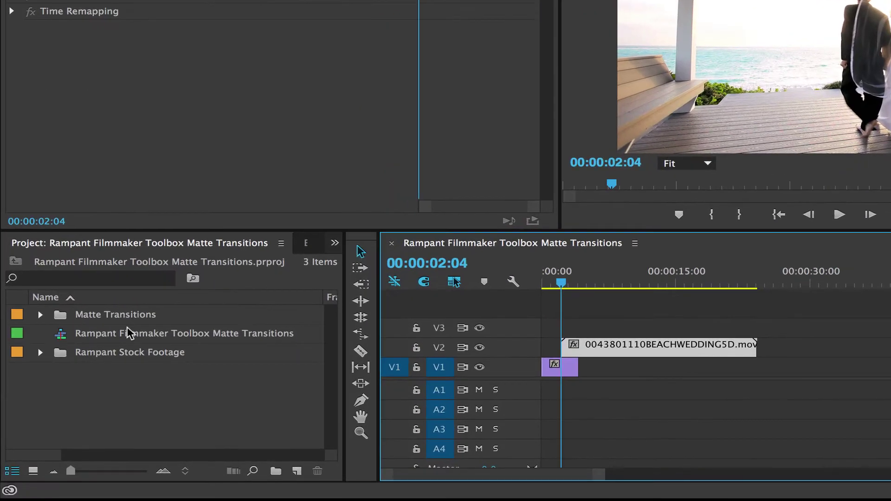
Open the Matte Transitions bin in its own floating window, moved up and left
left_click(85, 318)
double_click(60, 318)
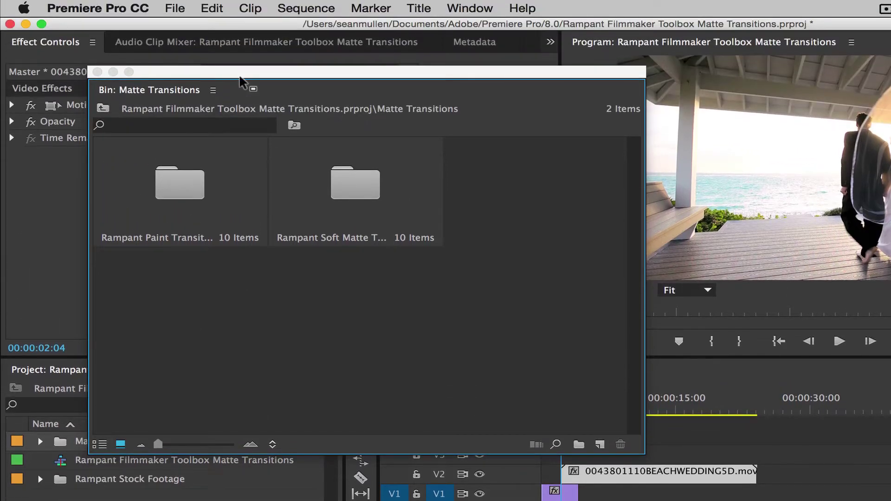
left_click_drag(242, 84, 180, 66)
Import the Rampant Matte Transitions folder into the Matte Transitions bin
right_click(161, 307)
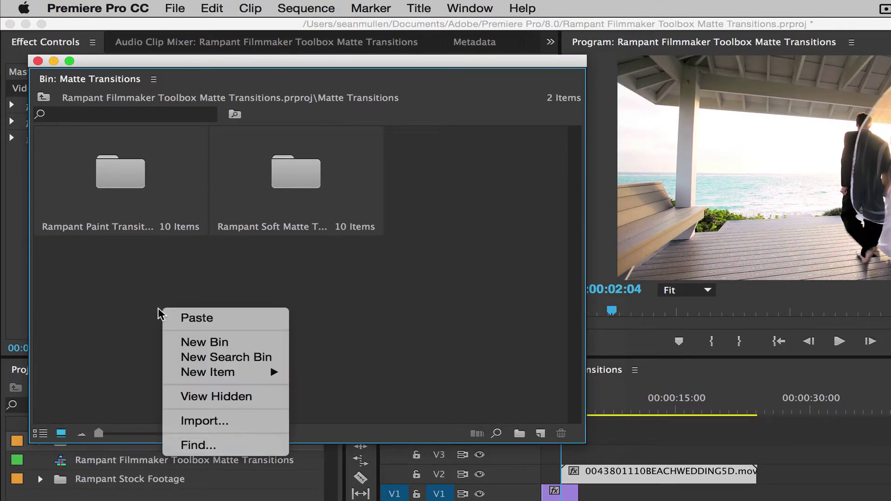
left_click(191, 421)
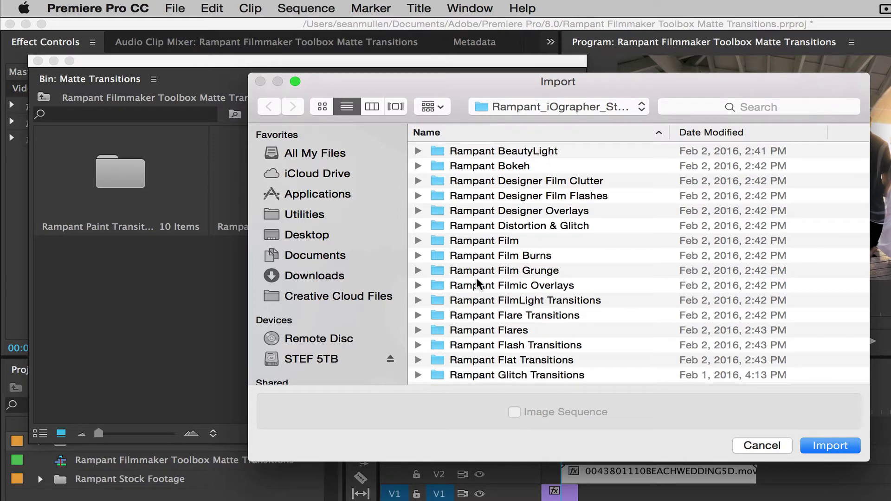
scroll(492, 302, "down", 4)
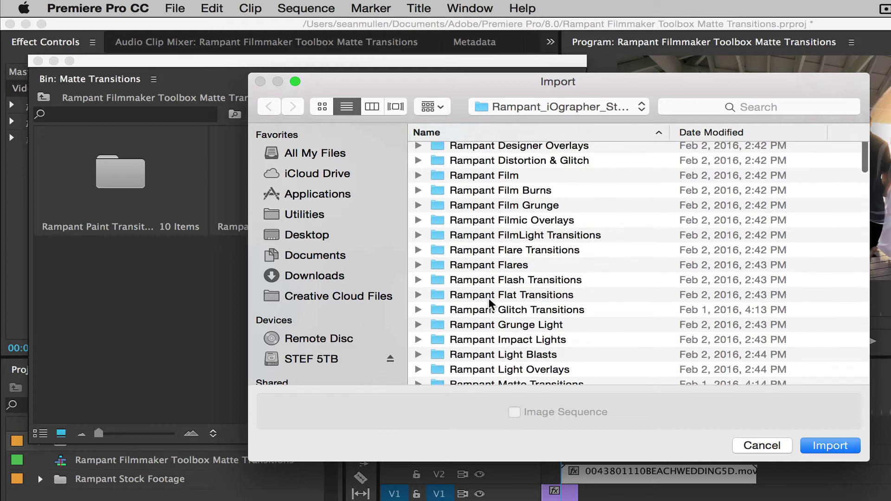
scroll(490, 304, "down", 4)
left_click(470, 321)
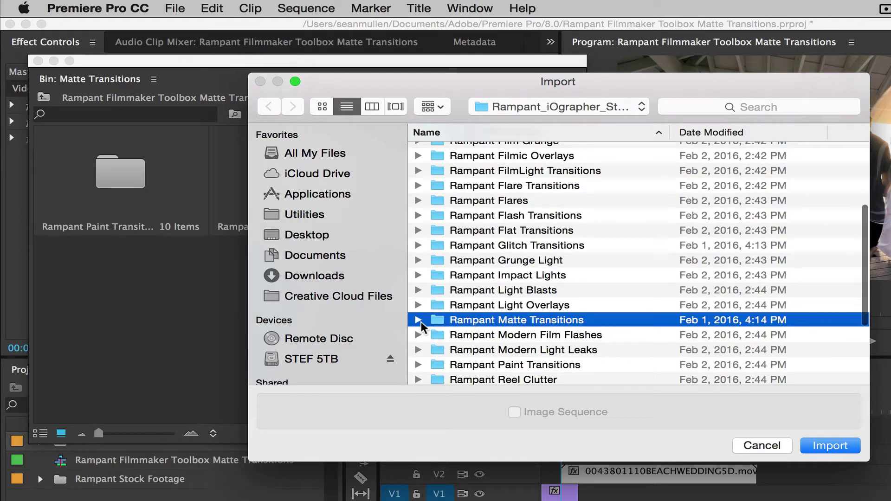
left_click(418, 320)
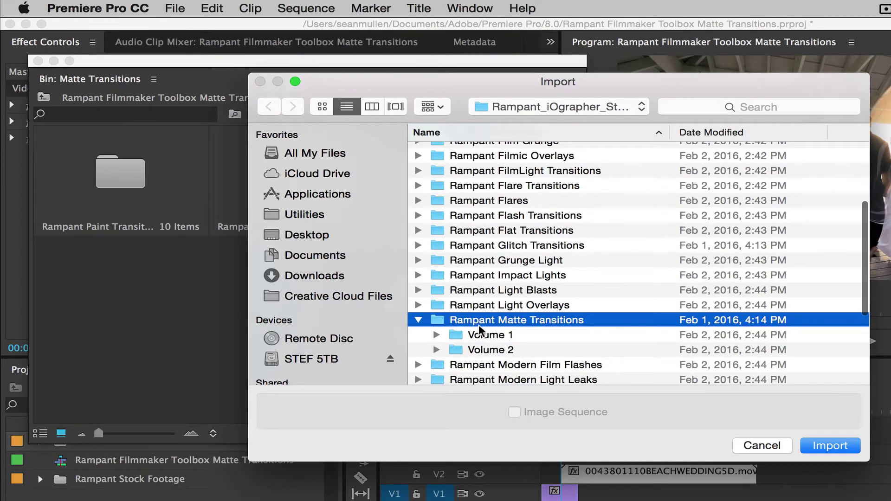
left_click(418, 321)
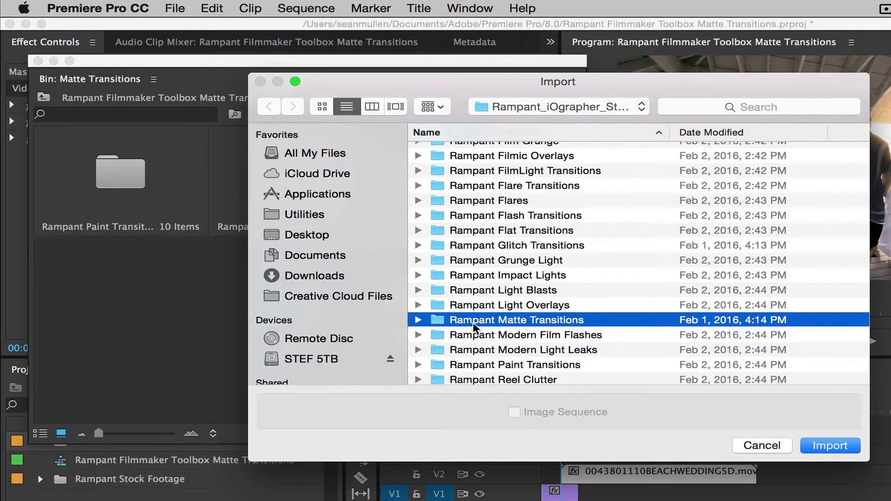
left_click(828, 446)
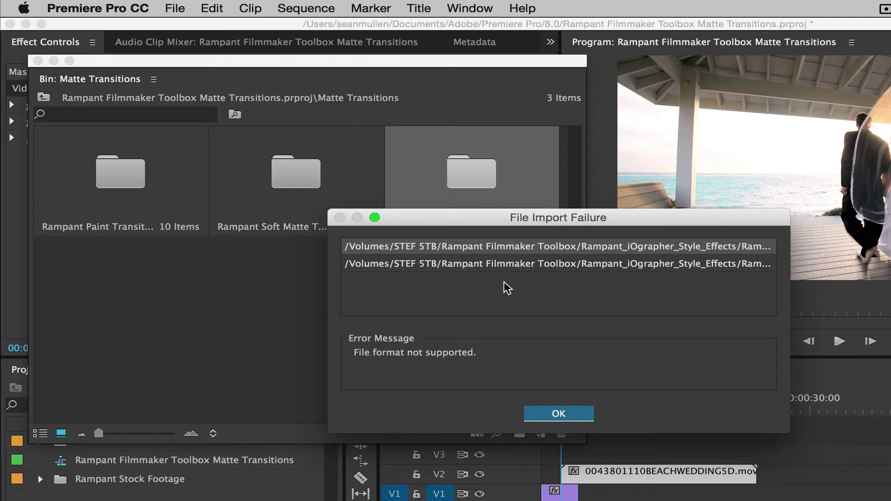
Dismiss the File Import Failure warning about the unsupported iOgrapher files
left_click(558, 414)
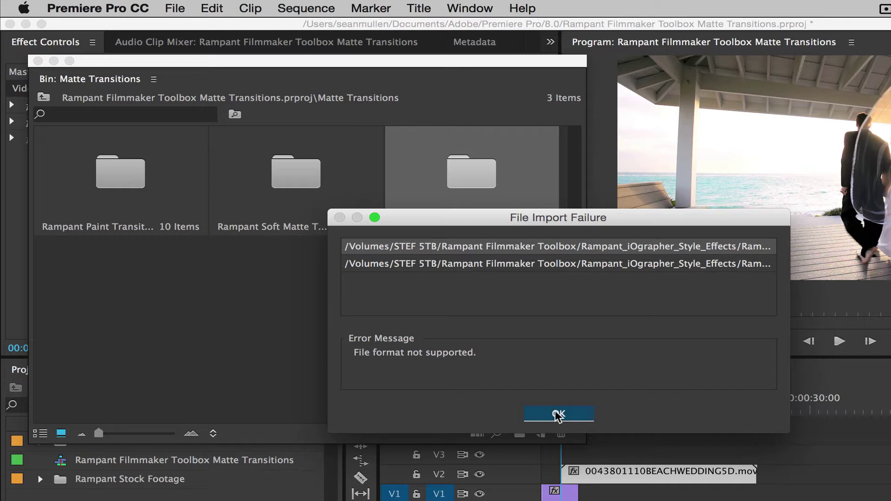
Place Rampant_HD_Matte_Transitions_001 from Volume 1 on V3 and scrub to about two seconds
left_click(38, 61)
left_click(40, 429)
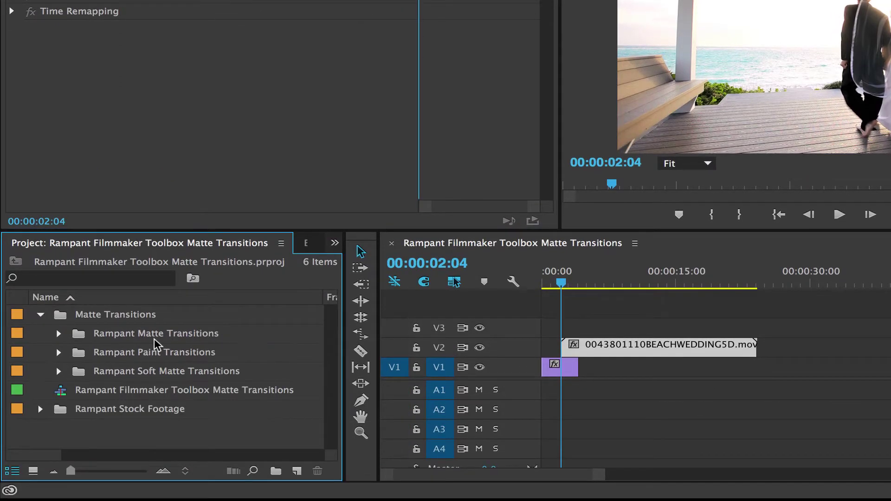
left_click(59, 334)
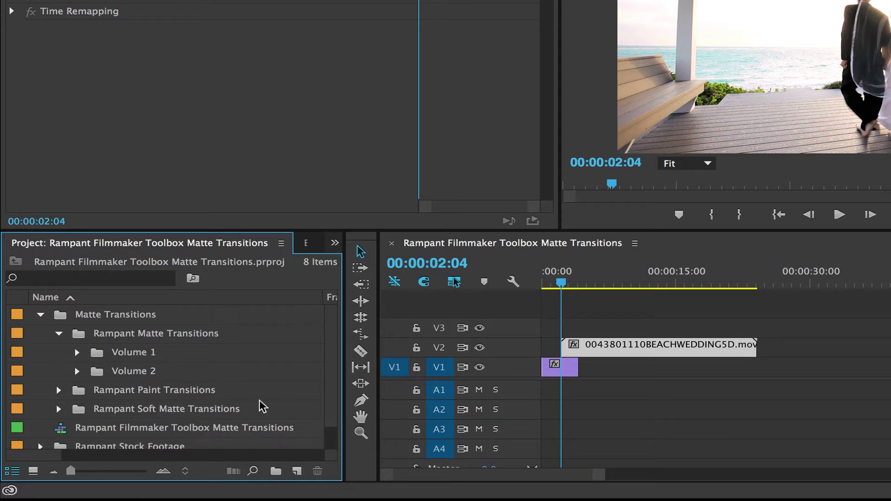
left_click(77, 353)
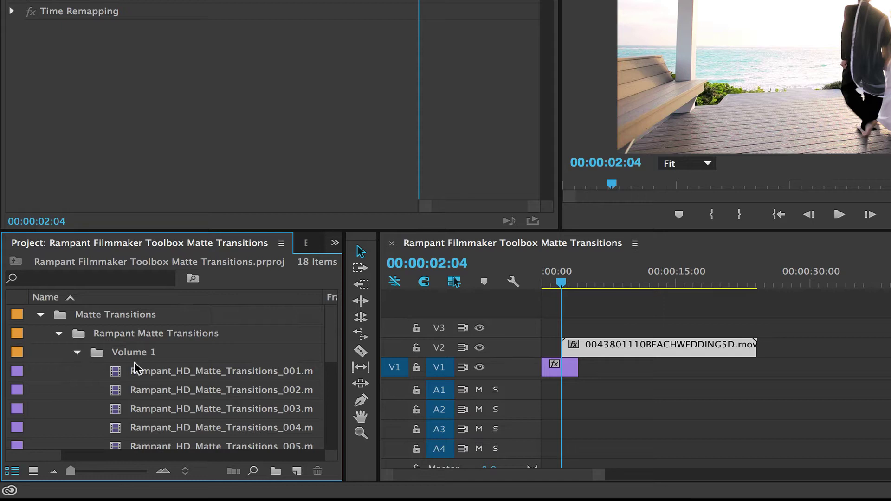
left_click(115, 377)
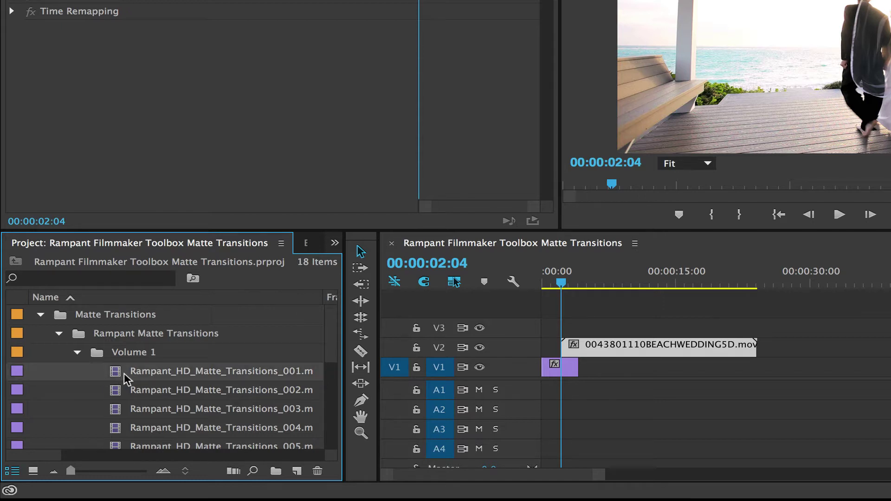
left_click_drag(112, 372, 564, 328)
left_click_drag(571, 288, 554, 284)
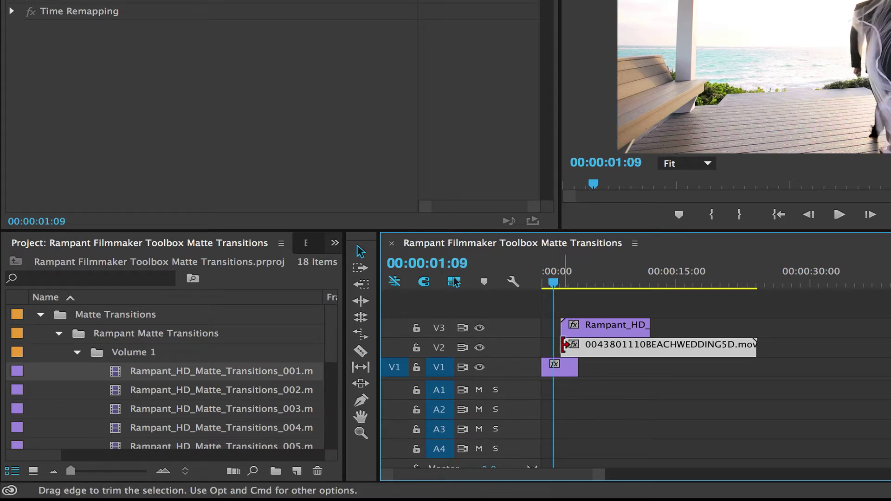
left_click_drag(553, 283, 562, 285)
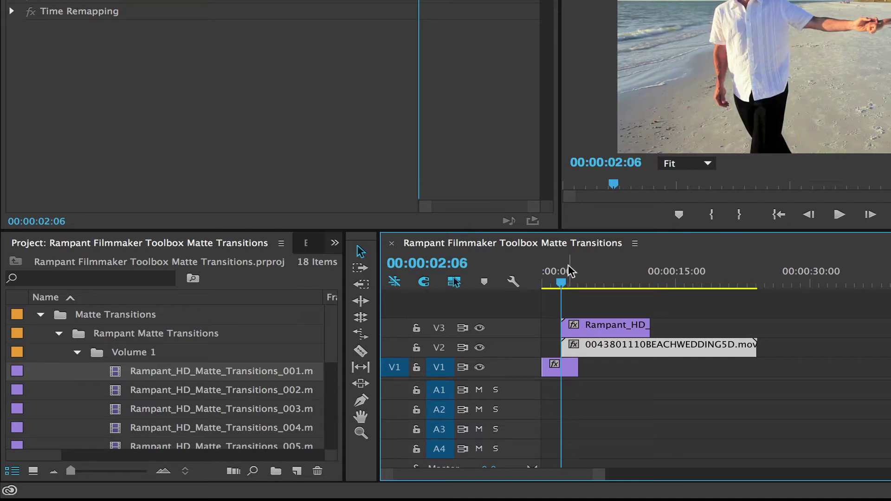
Show the Effects panel via the Window menu and search for 'track'
left_click(304, 244)
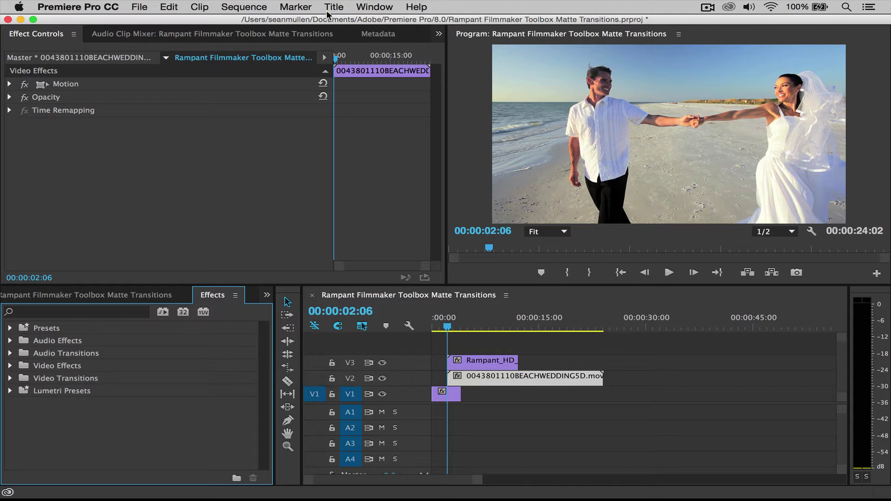
left_click(374, 7)
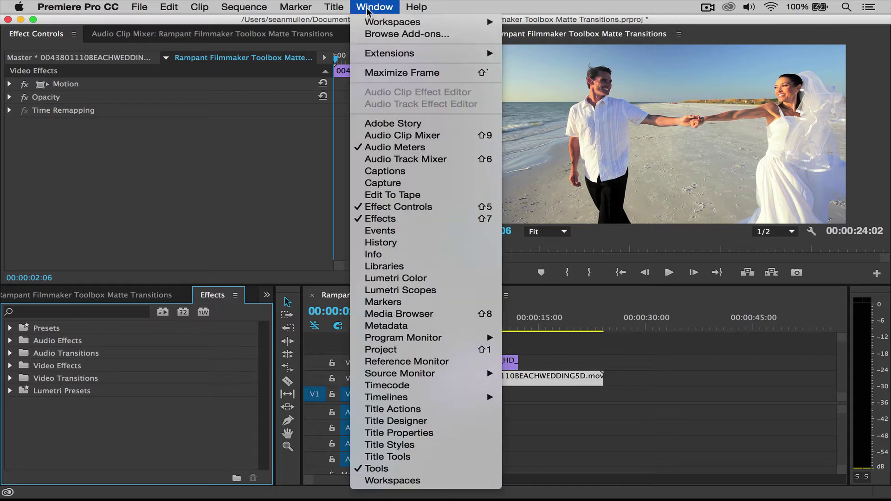
left_click(373, 221)
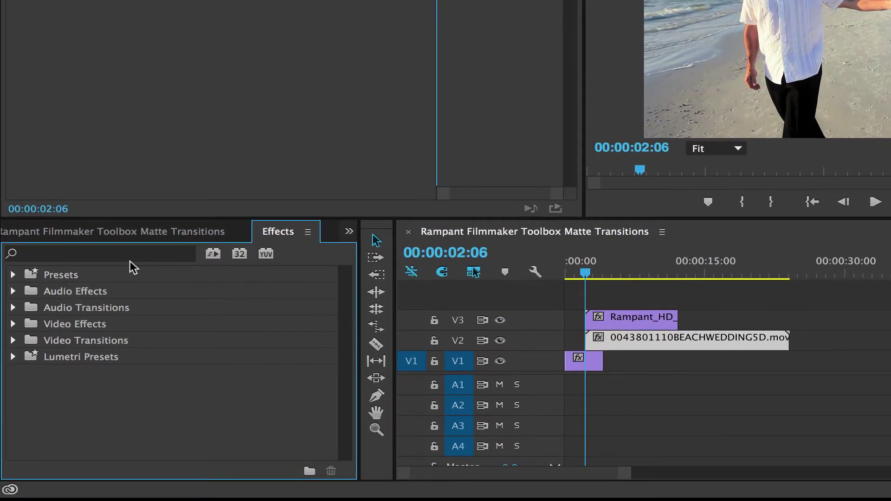
left_click(54, 255)
type("trac")
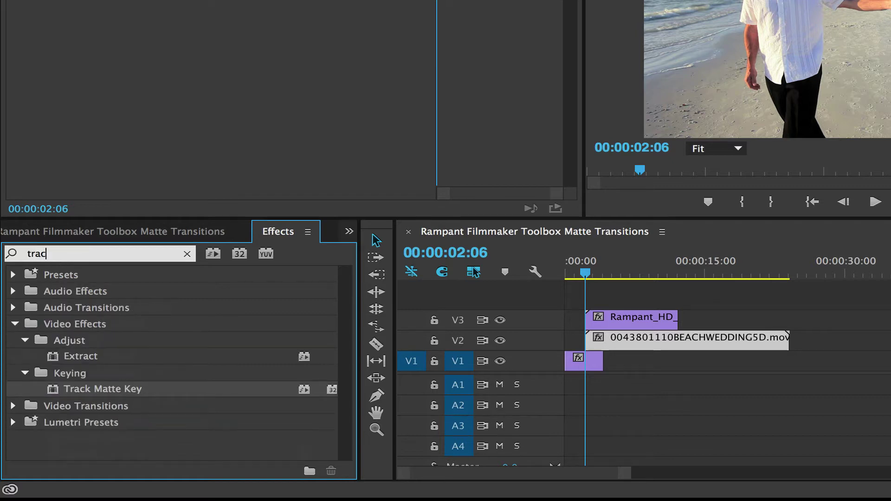
type("k matte")
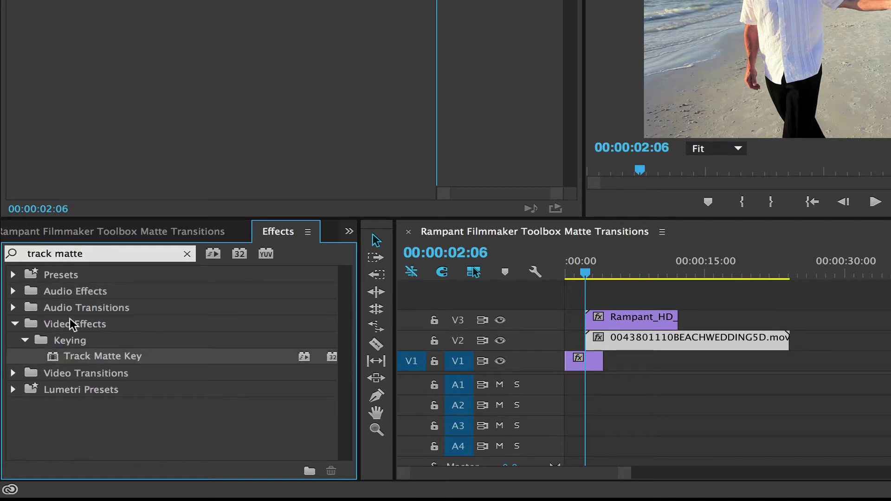
Clear the search and expand Video Effects > Keying to reveal Track Matte Key
left_click(187, 255)
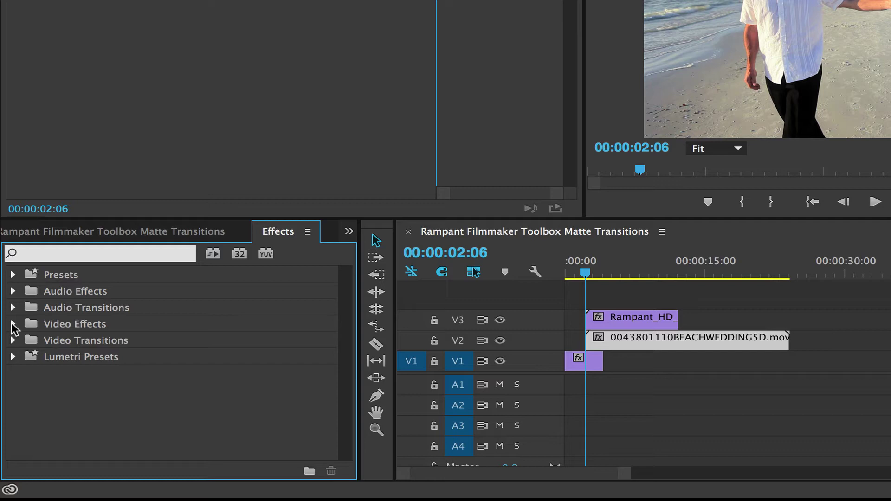
left_click(14, 323)
scroll(36, 367, "down", 2)
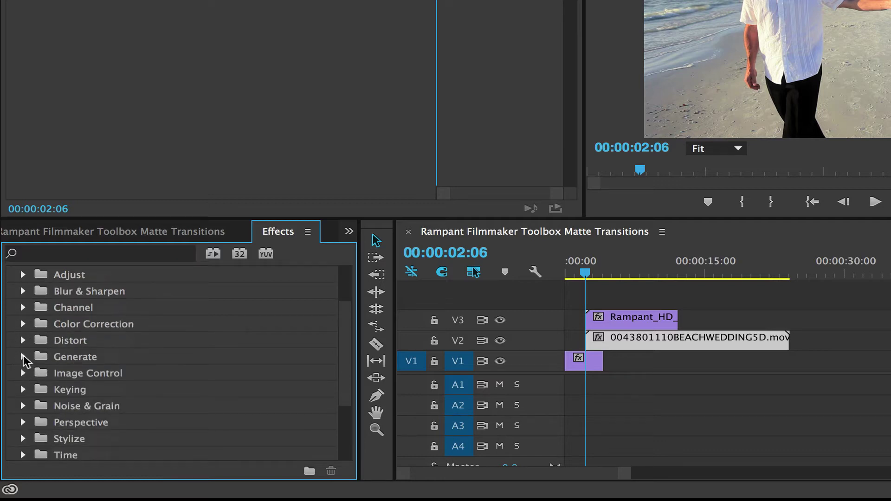
left_click(23, 389)
scroll(57, 377, "down", 4)
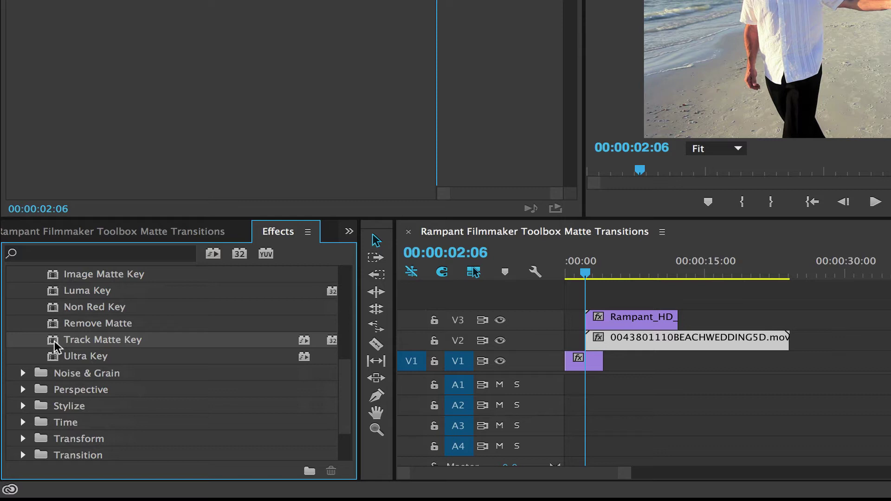
Apply Track Matte Key to the V2 beach wedding clip with Matte set to Video 3
left_click_drag(55, 339, 623, 341)
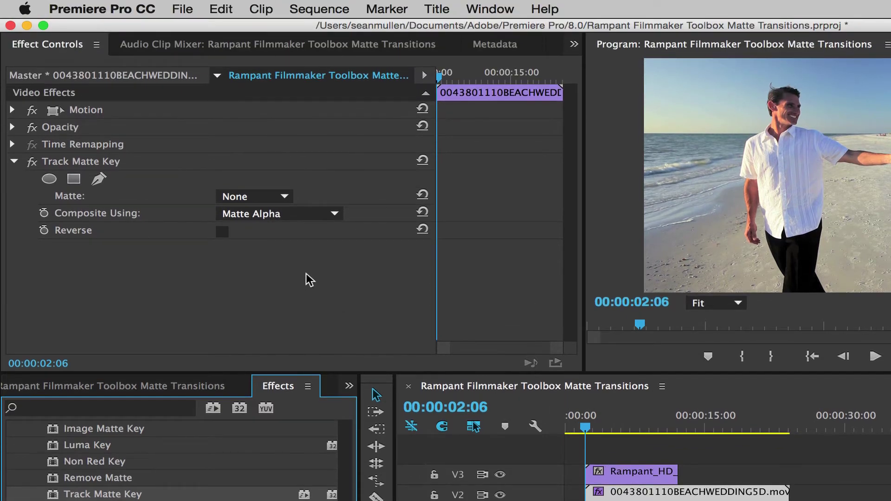
left_click(287, 197)
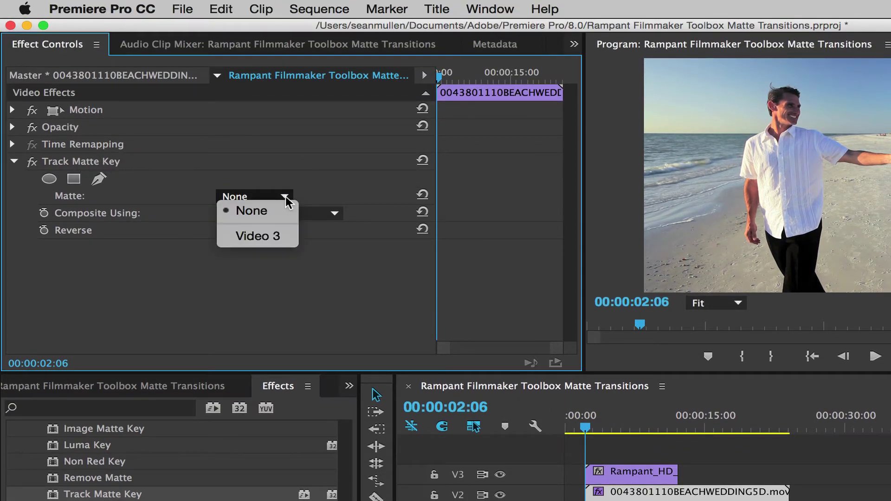
left_click(276, 237)
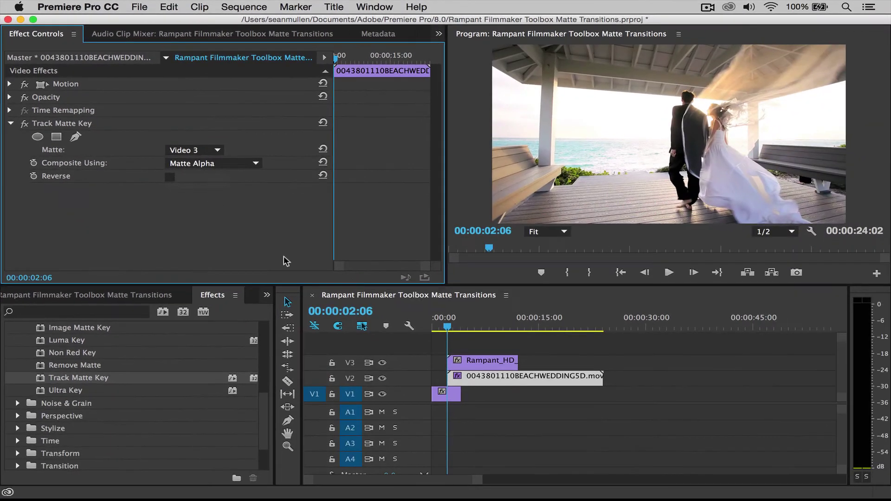
Preview the current matte transition from the start of the sequence
left_click_drag(445, 330, 426, 331)
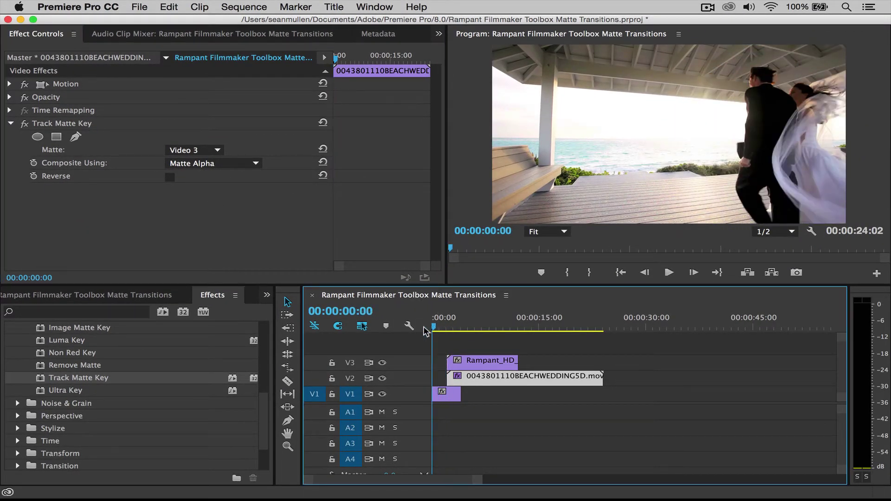
key("space")
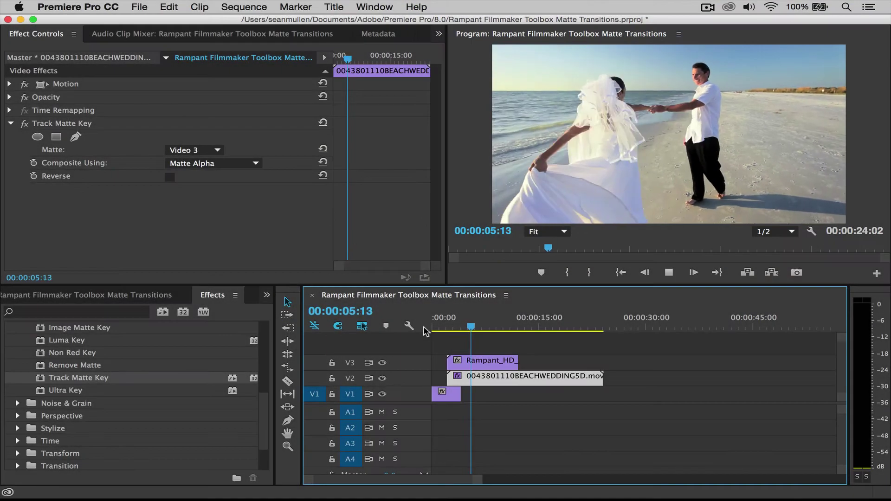
key("space")
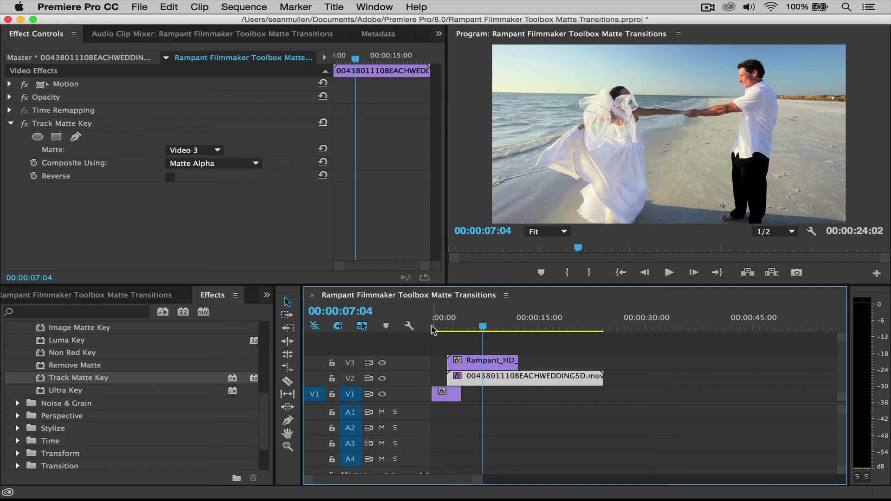
Replace the V3 matte with Matte_Transitions_002 and preview it from the start
left_click(81, 297)
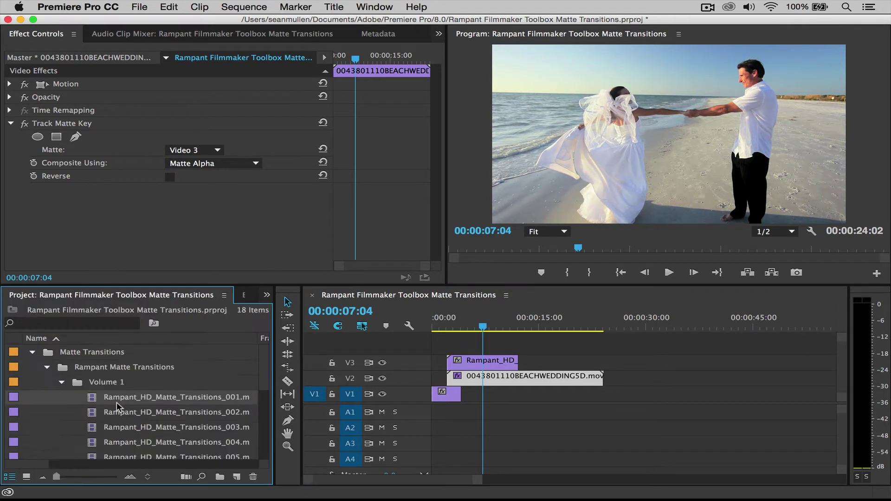
left_click_drag(93, 414, 464, 366)
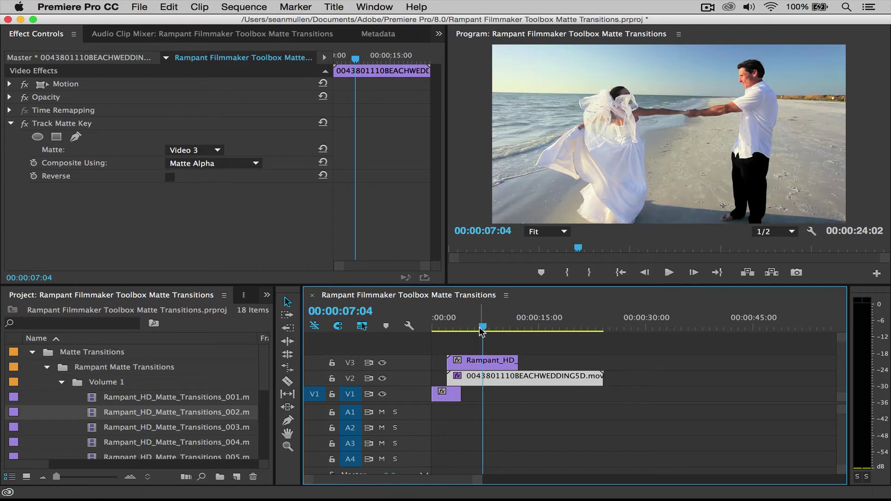
key("Home")
key("space")
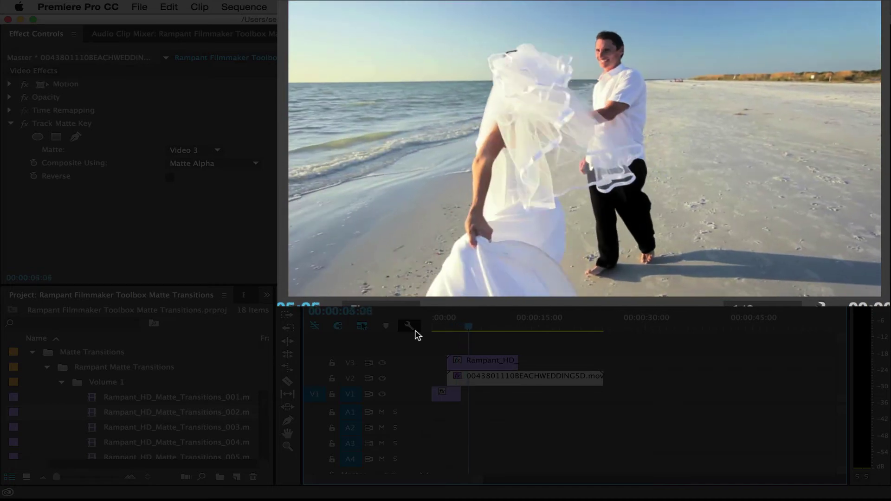
key("space")
Swap V3 to matte transition 003, preview it, and scrub to the mid-wipe
key("Delete")
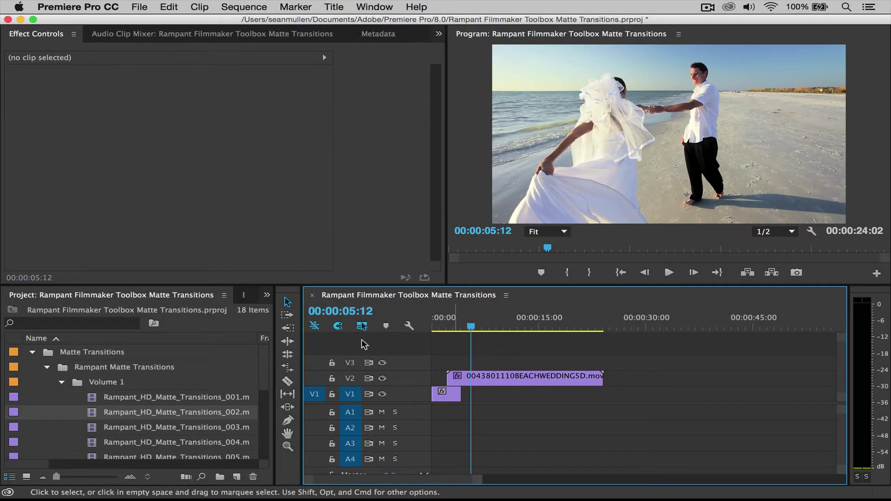
left_click(147, 427)
left_click_drag(94, 432, 453, 361)
left_click_drag(471, 328, 419, 332)
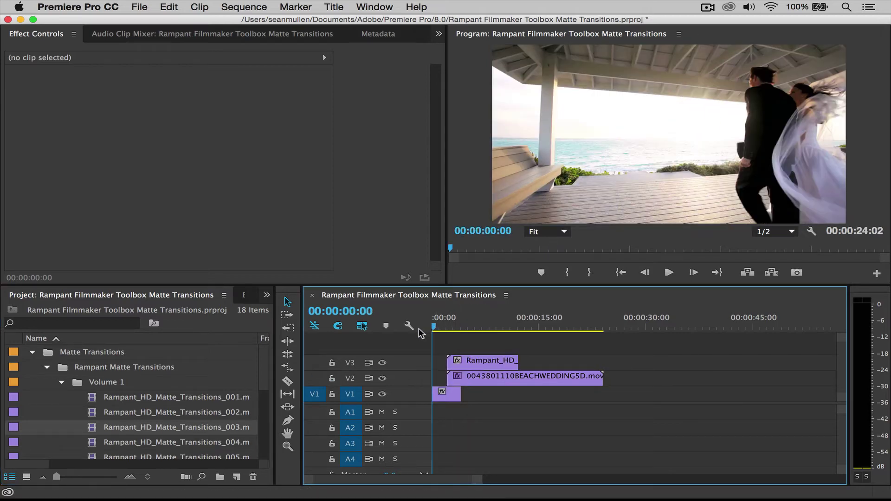
key("space")
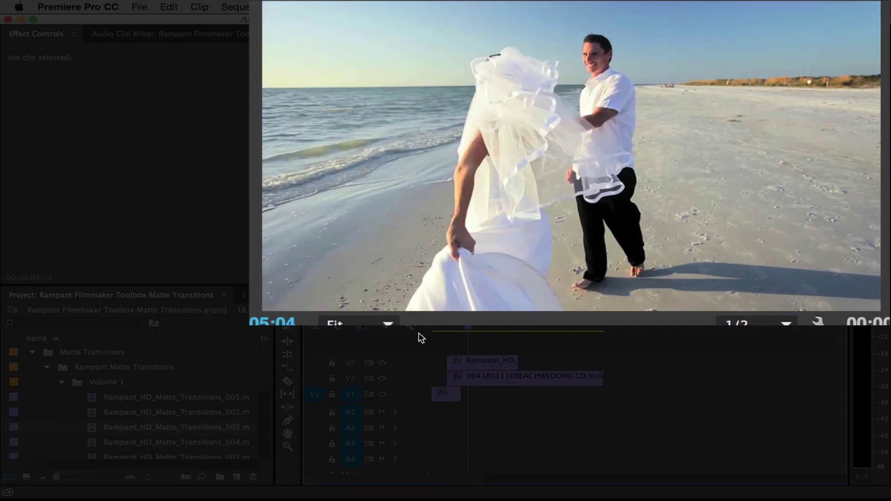
key("space")
left_click_drag(474, 328, 453, 330)
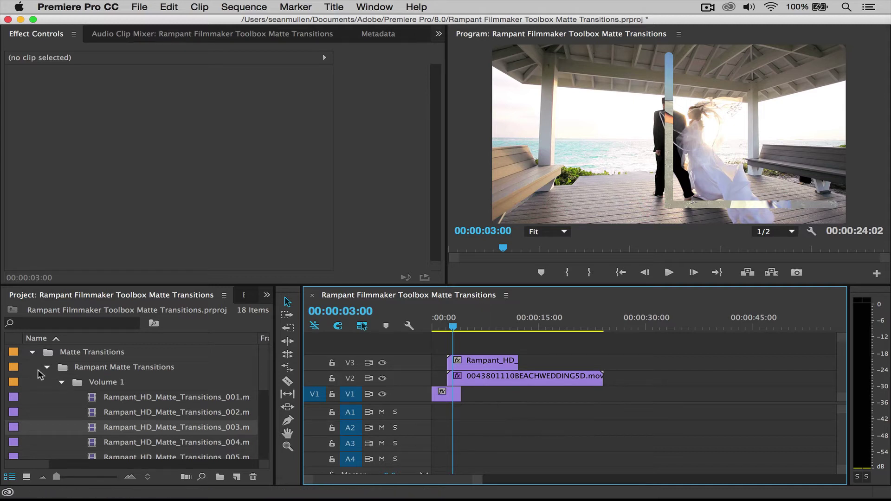
Replace the V3 matte with Volume 2's v2_001 and preview it from the start
left_click(62, 384)
left_click(62, 398)
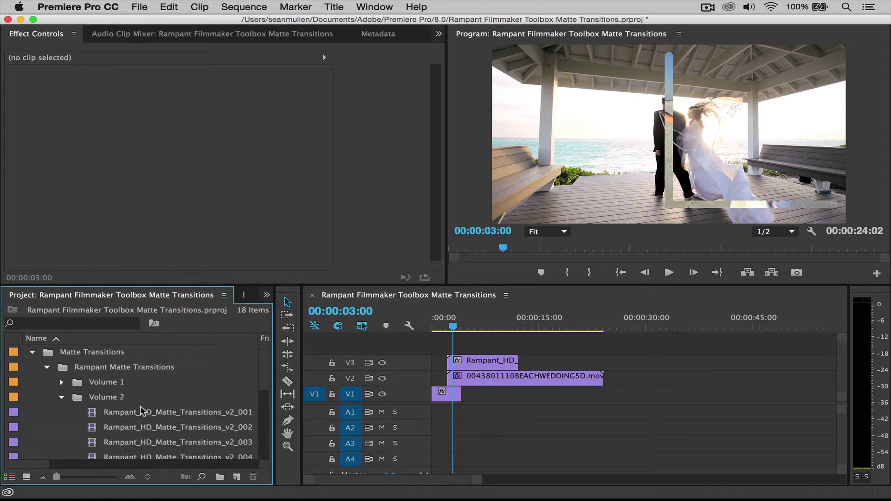
left_click(123, 412)
left_click_drag(107, 417, 470, 364)
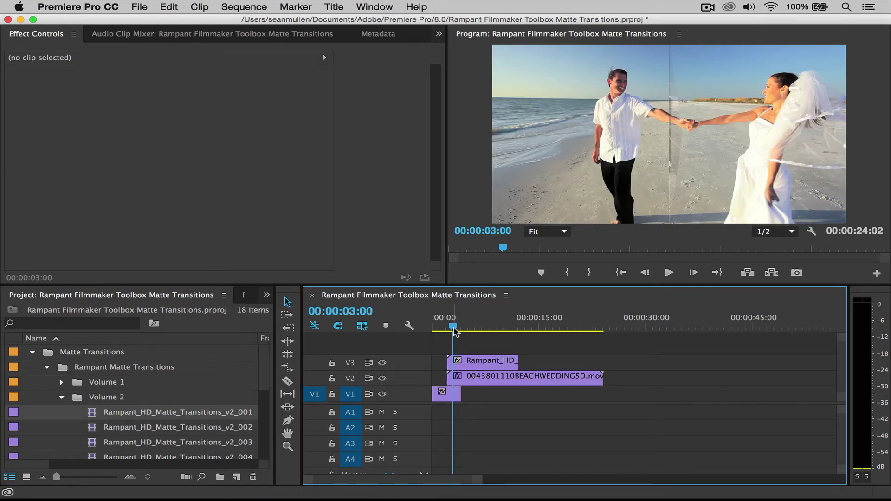
key("Home")
key("space")
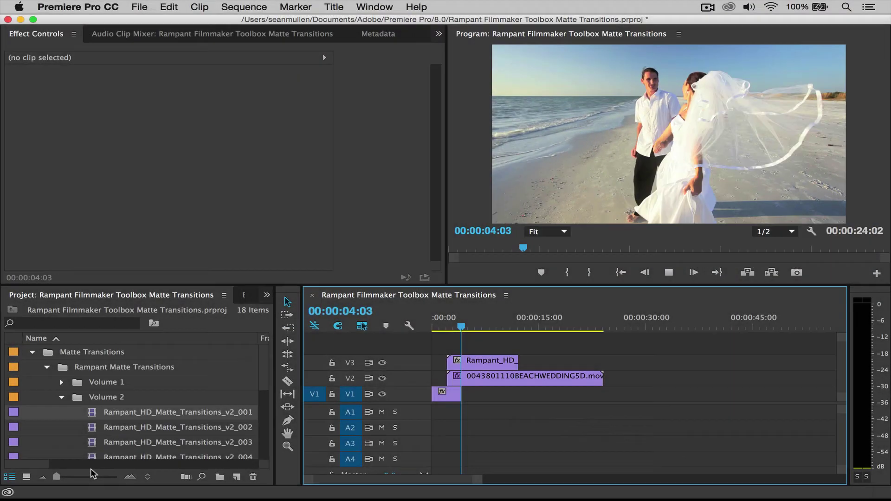
Replace the V3 matte with v2_003, preview it, and collapse the Volume 2 folder
left_click_drag(176, 443, 455, 365)
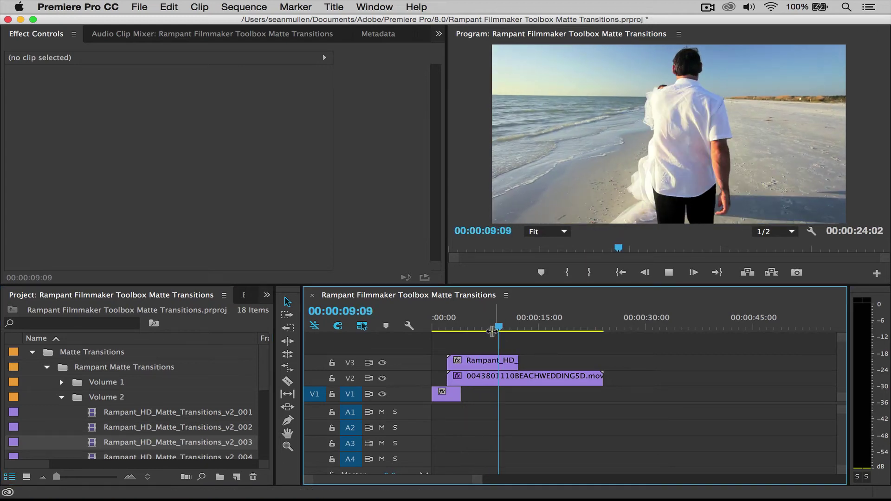
left_click(458, 328)
left_click(436, 327)
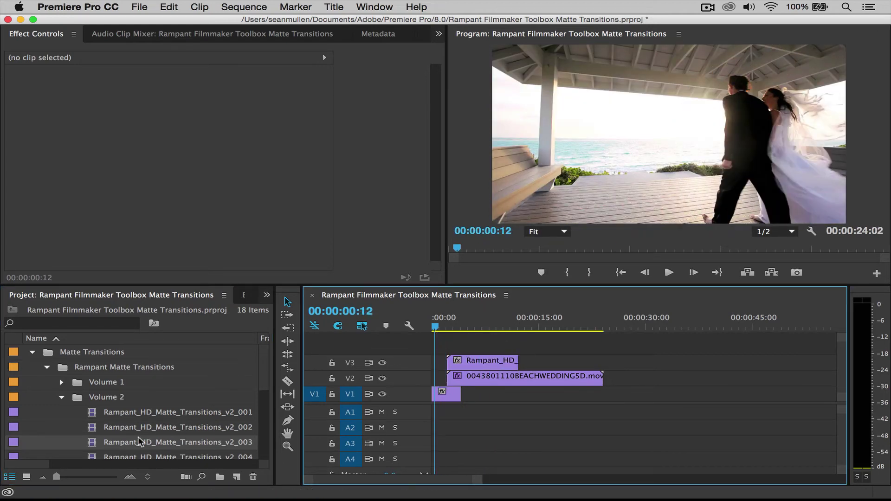
left_click_drag(139, 441, 469, 359)
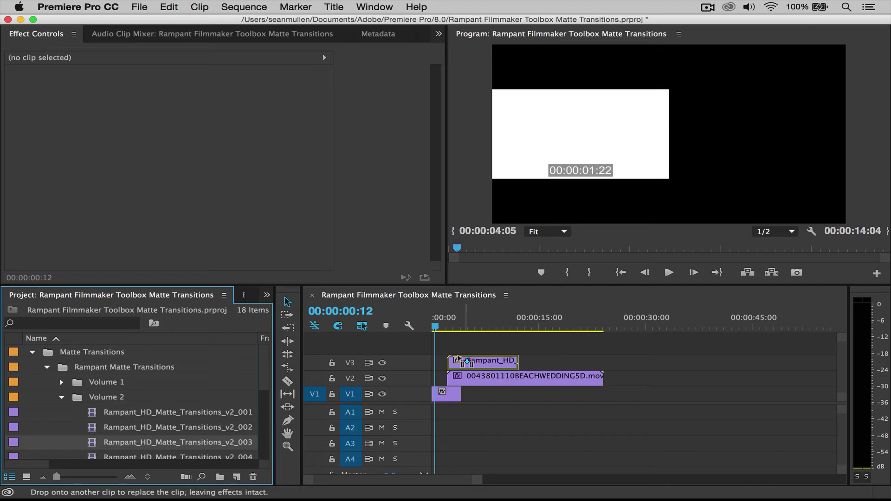
left_click(432, 328)
key("space")
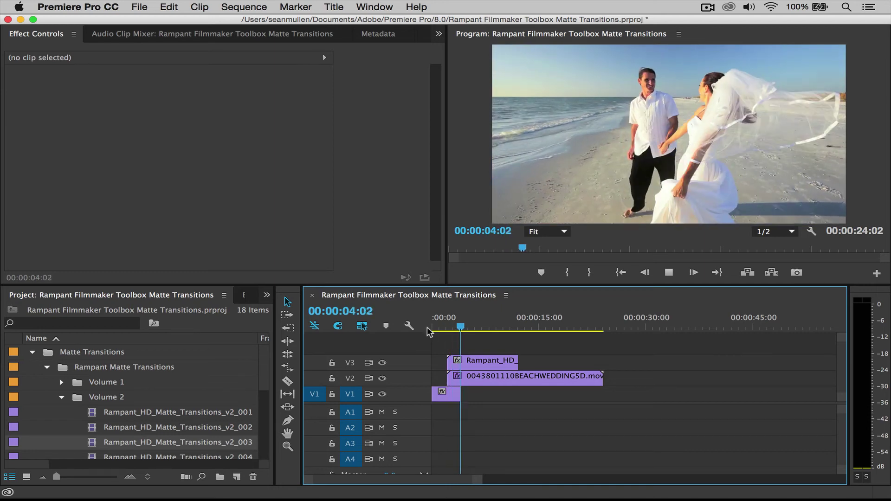
key("space")
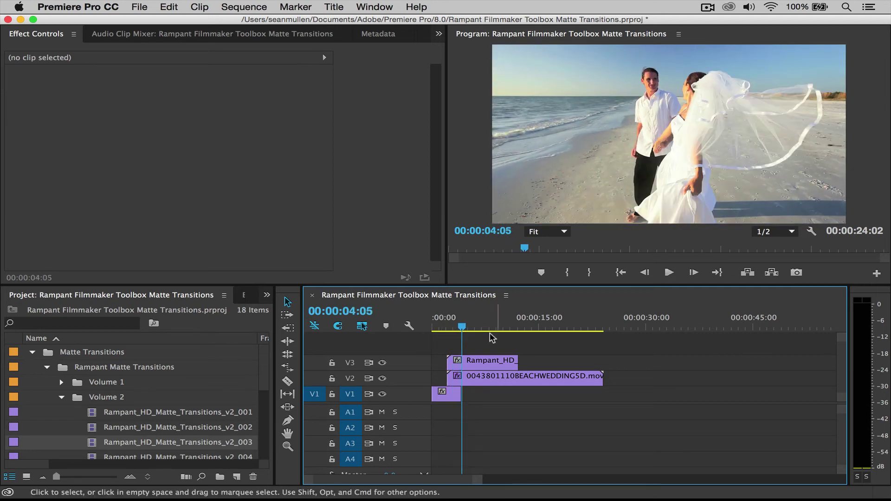
left_click(61, 397)
Replace the V3 matte with Paint_Transition_Fast_001 and play it from the start
left_click(47, 368)
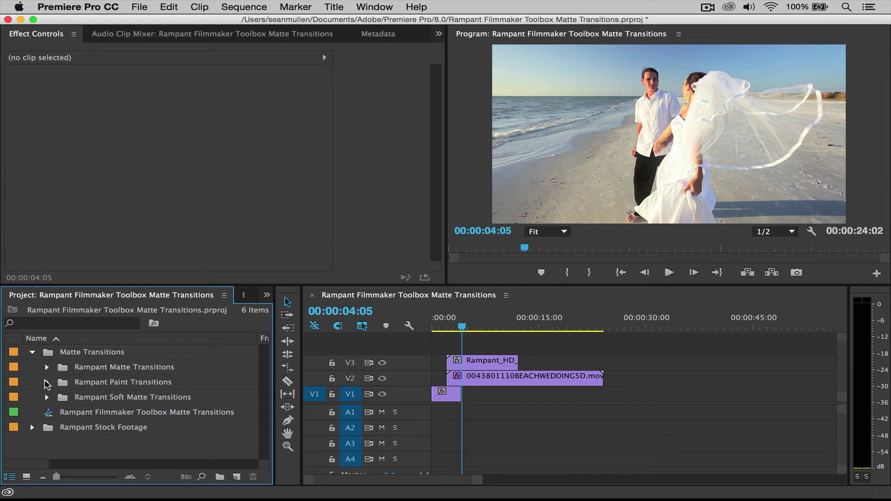
left_click(486, 360)
key("Delete")
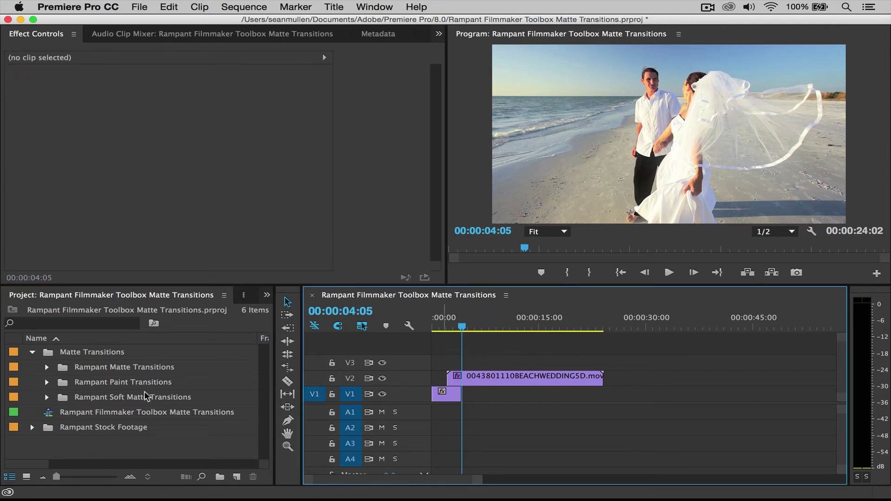
left_click(47, 382)
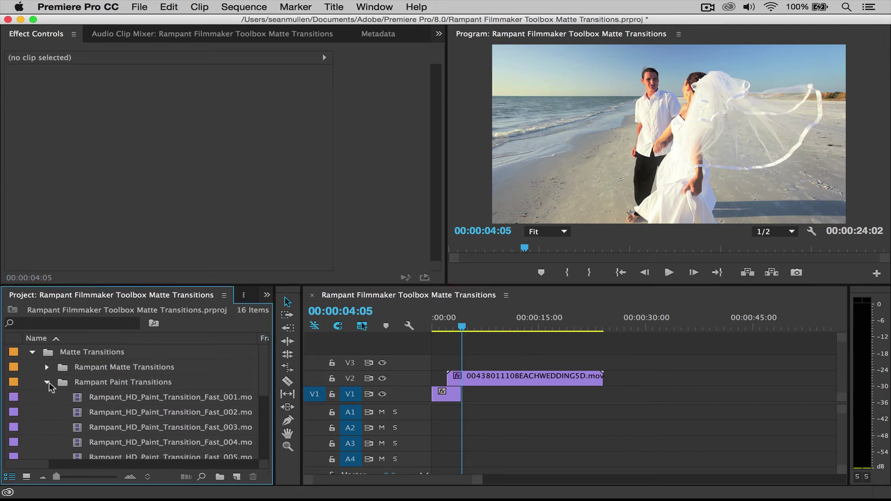
left_click(106, 398)
left_click_drag(78, 400, 455, 361)
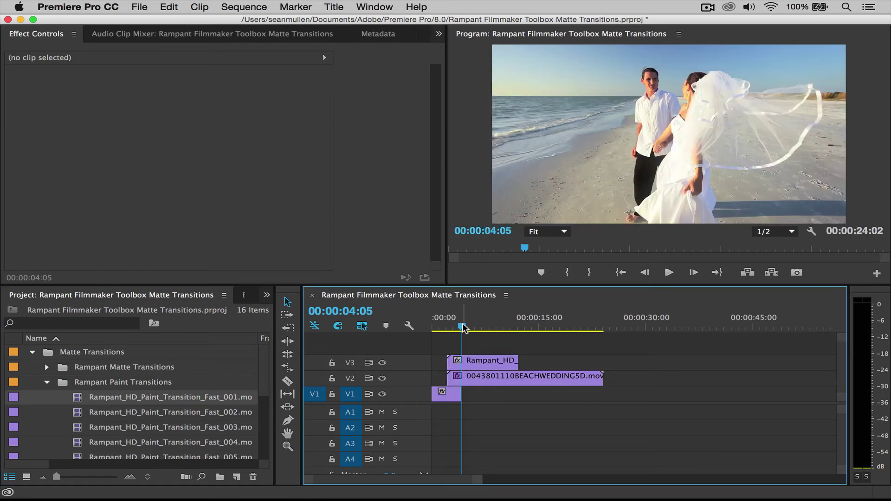
left_click_drag(463, 328, 428, 330)
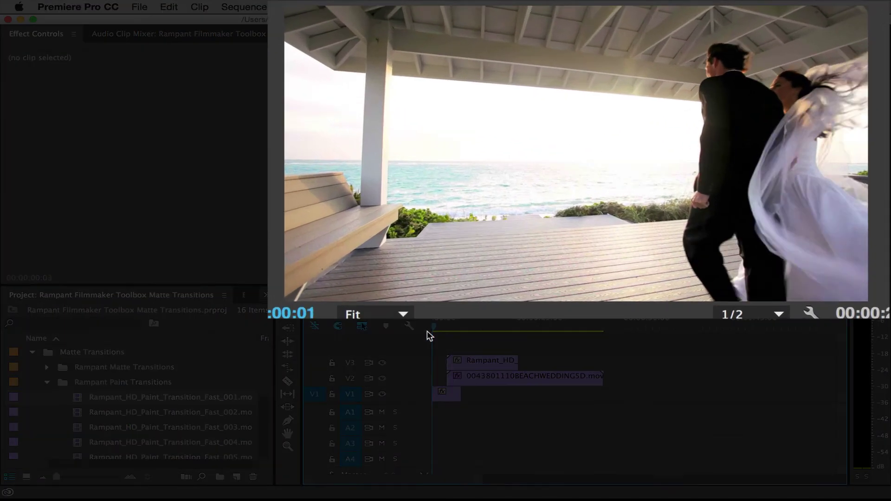
key("space")
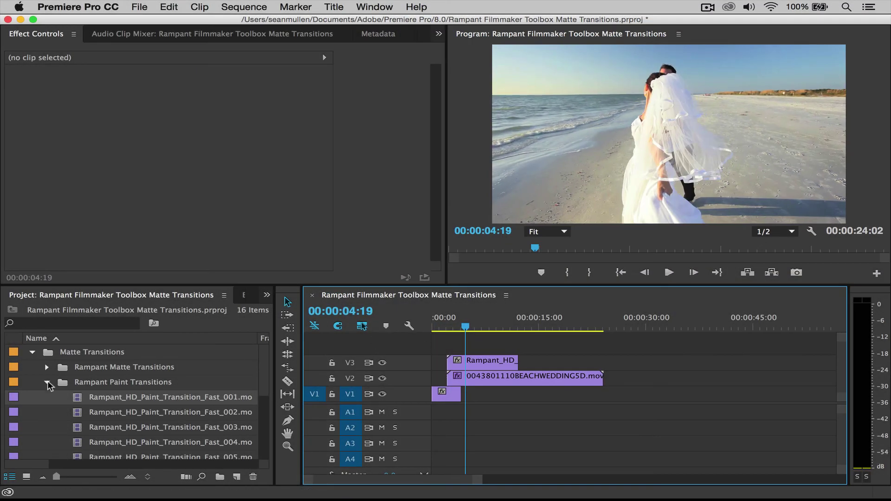
Put Soft_Matte_Transitions_001 on V3 and preview it from the start
left_click(47, 383)
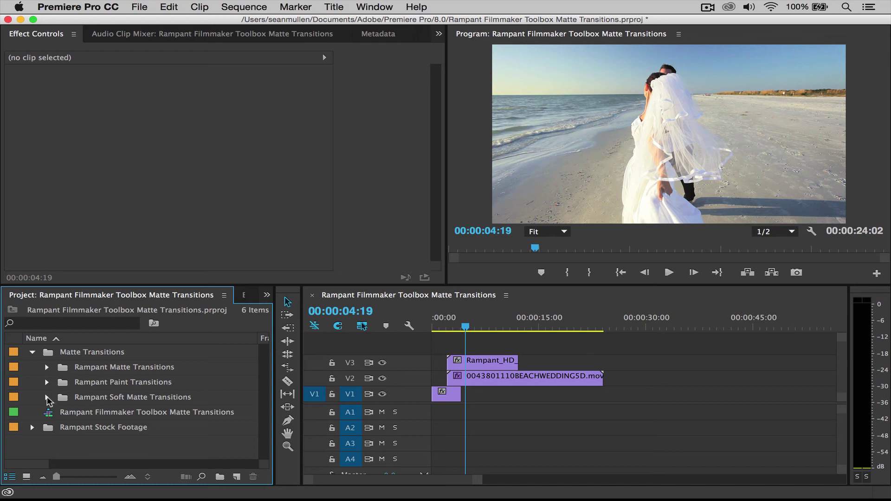
left_click(47, 398)
left_click(113, 413)
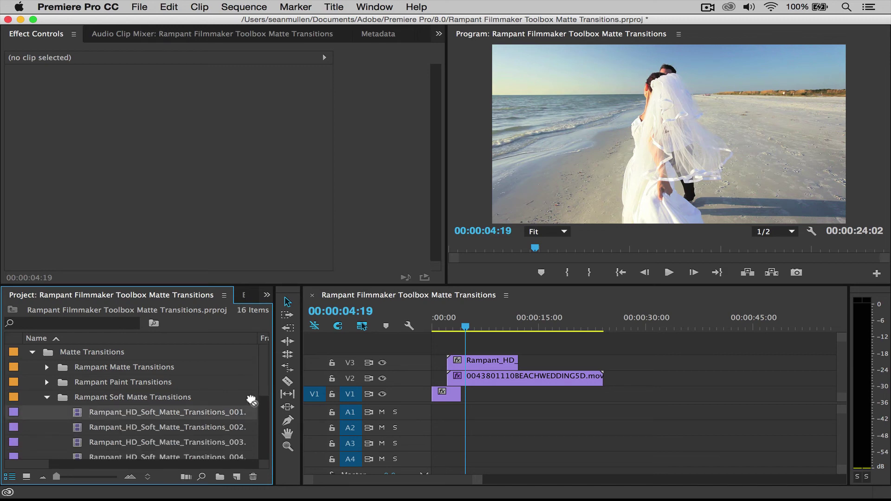
left_click_drag(251, 400, 466, 362)
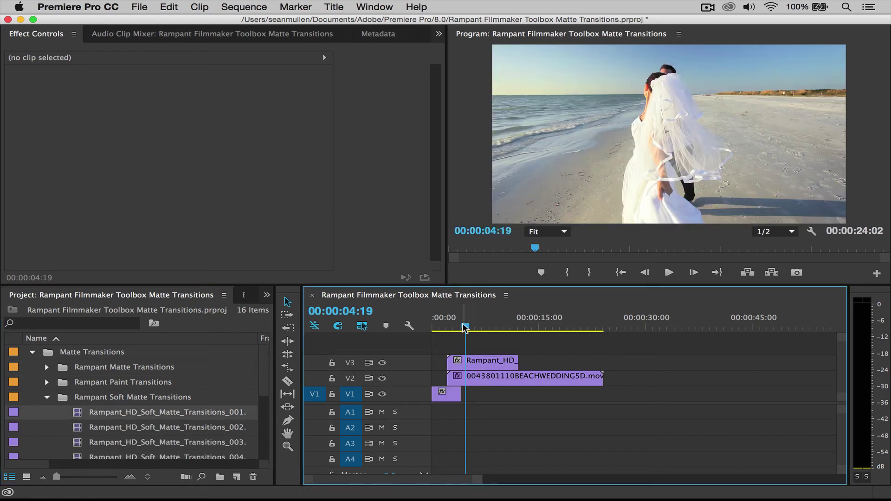
key("Home")
key("space")
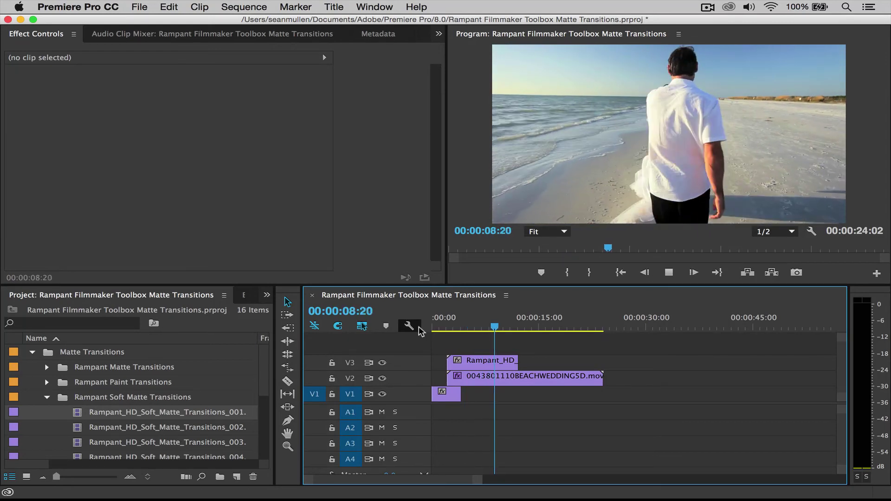
key("space")
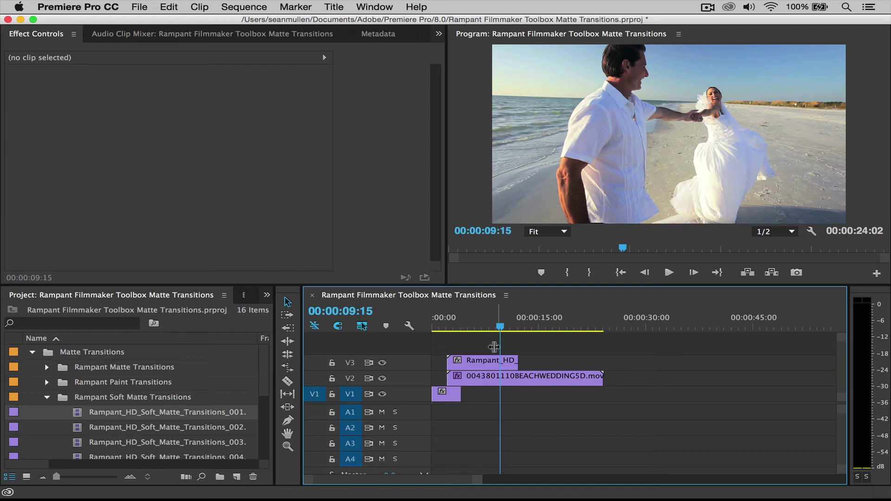
Check the wedding clip's Track Matte Key and keep its Matte on Video 3
left_click(492, 382)
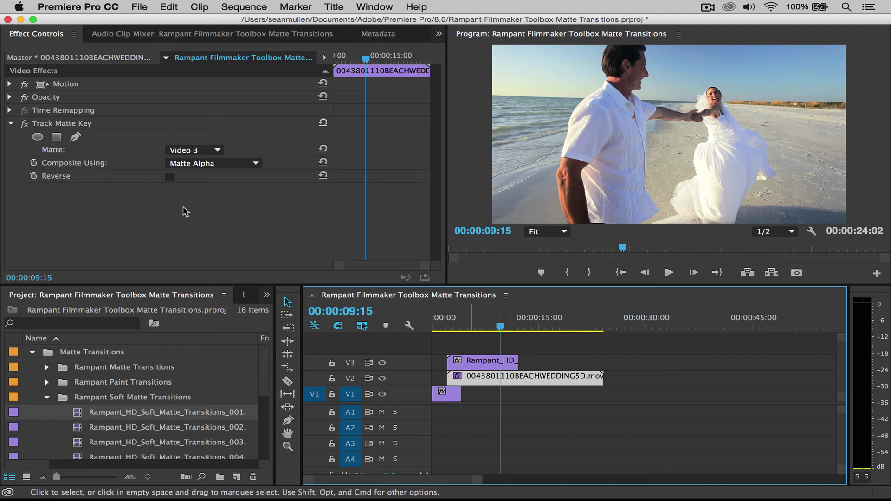
left_click(216, 151)
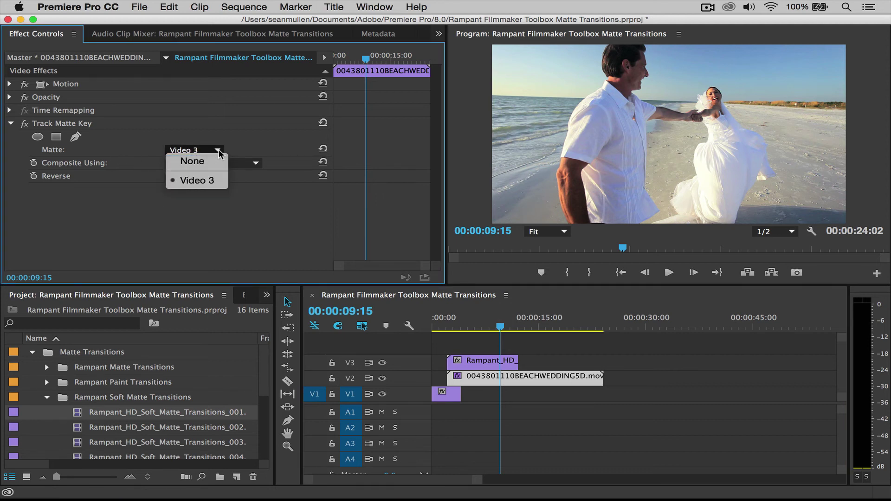
left_click(235, 147)
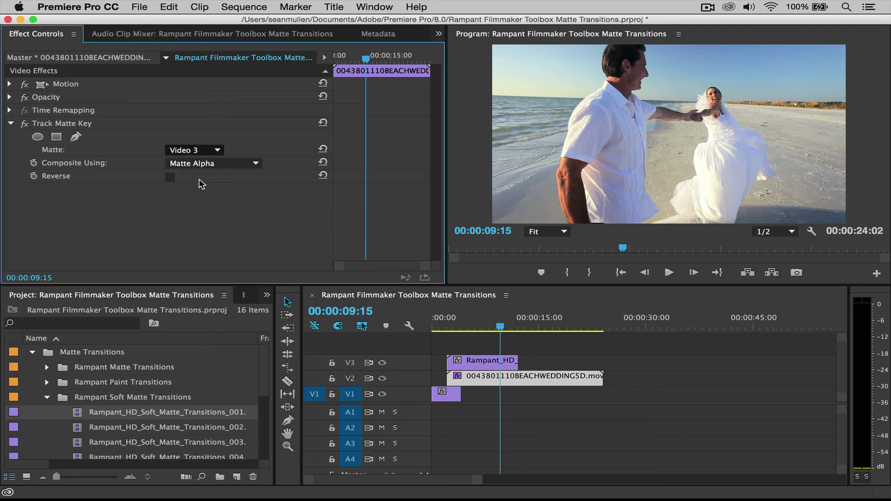